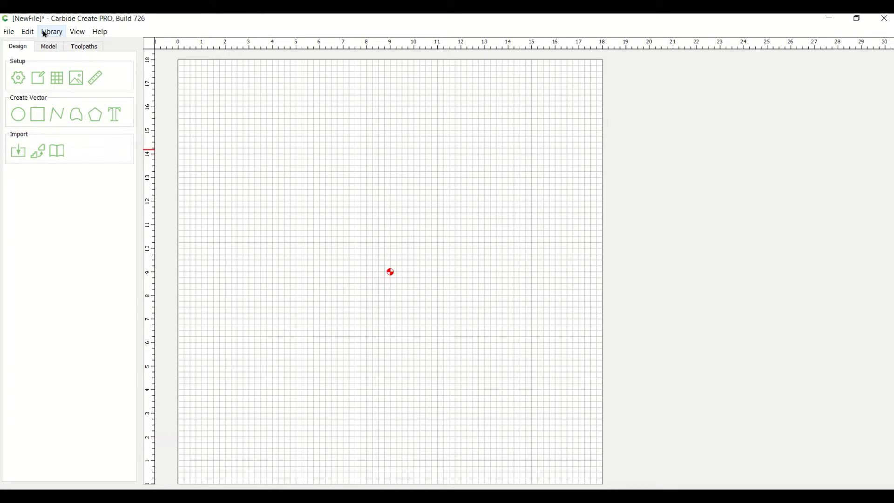
Browse the Design Elements Library's Easter, Shields and US Flags categories, and close the library without inserting an element
left_click(52, 36)
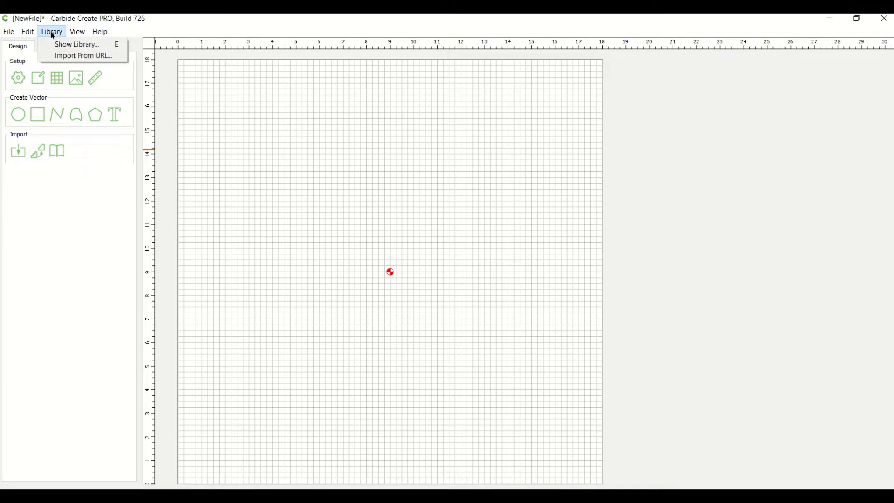
left_click(56, 43)
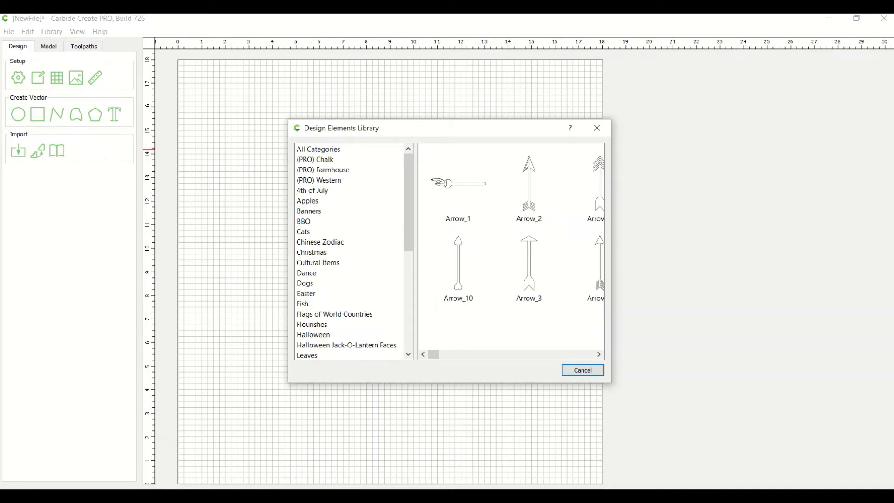
left_click(335, 243)
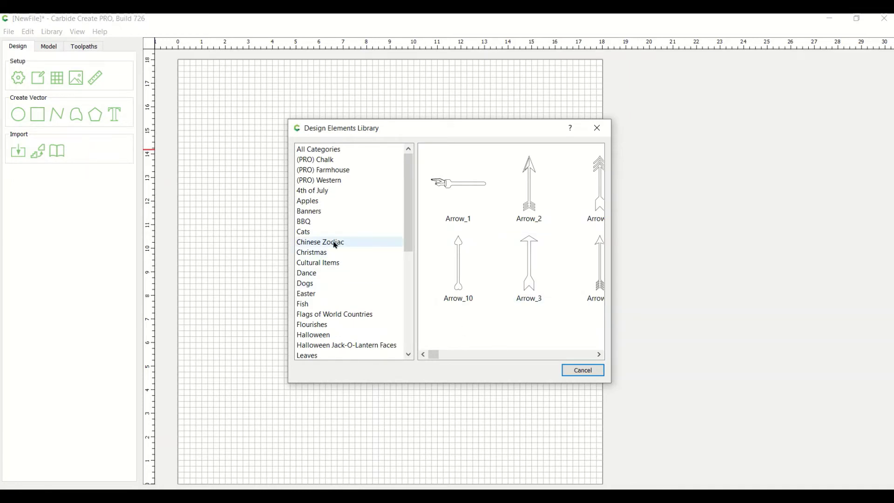
left_click(321, 294)
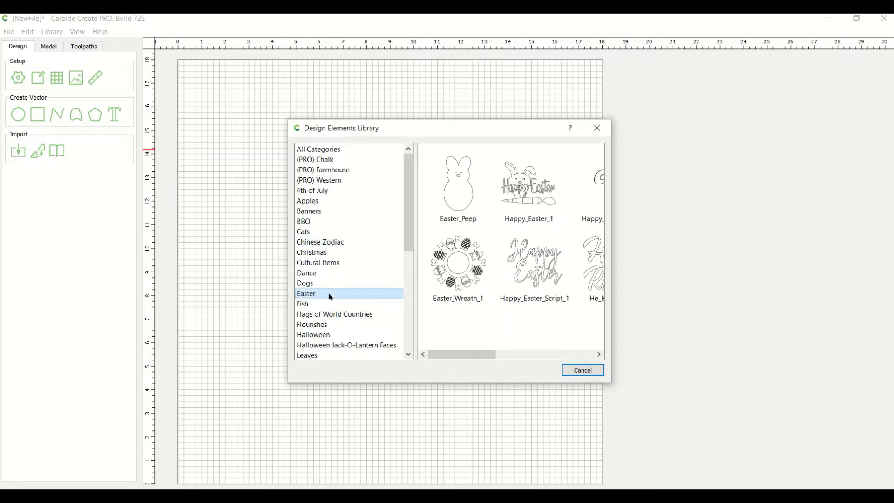
scroll(395, 295, "down", 2)
left_click(335, 283)
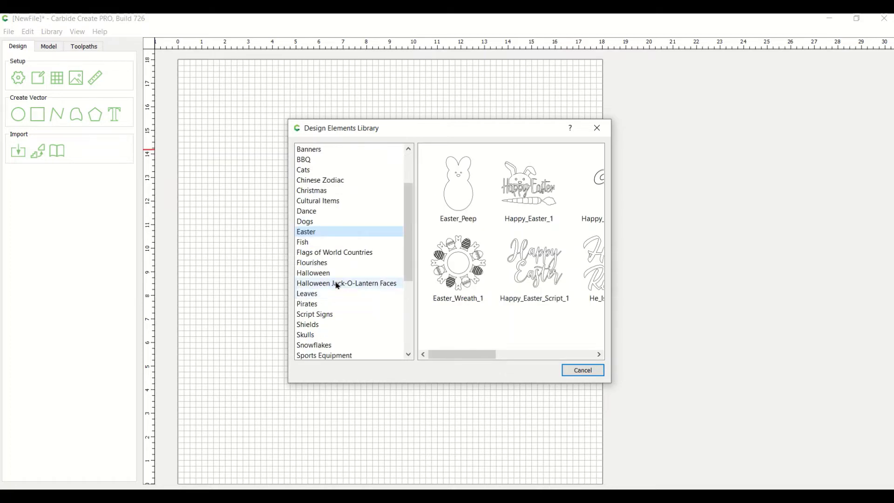
left_click(312, 329)
scroll(313, 330, "down", 3)
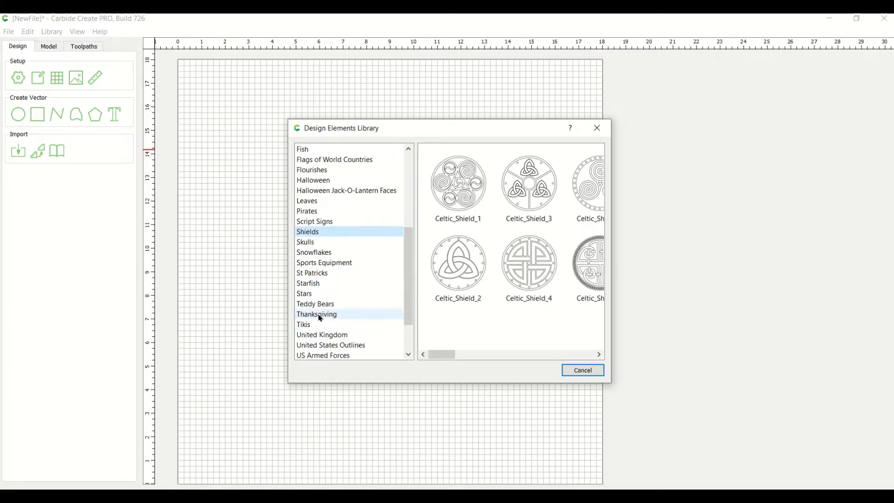
left_click(320, 316)
scroll(321, 318, "down", 2)
left_click(323, 316)
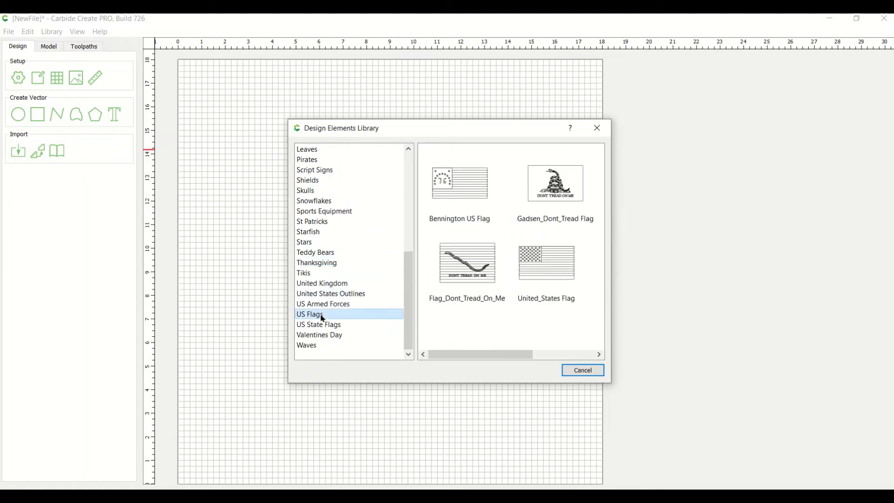
left_click(588, 371)
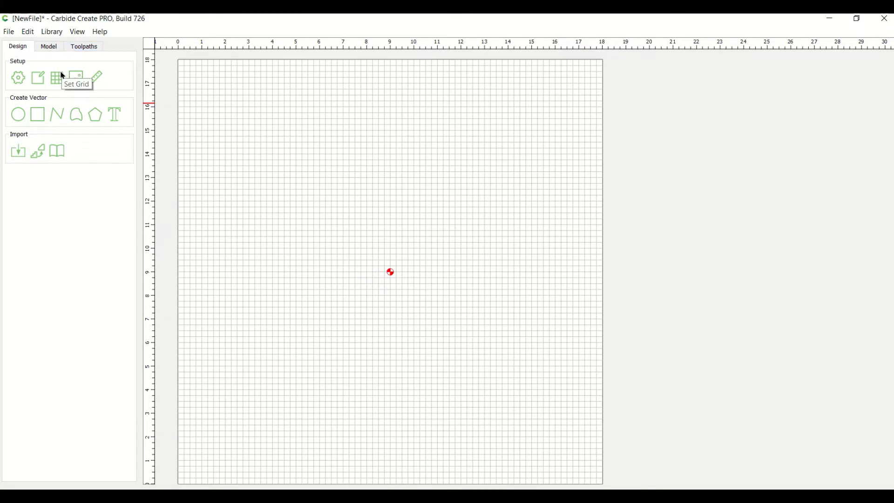
Review the stock size, thickness, toolpath zero, material and machine in the Job Setup, and accept the settings
left_click(24, 81)
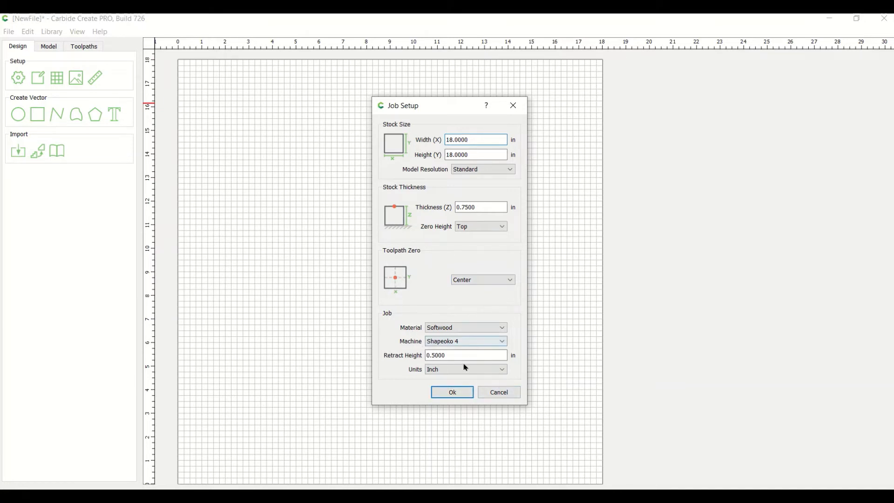
left_click(451, 394)
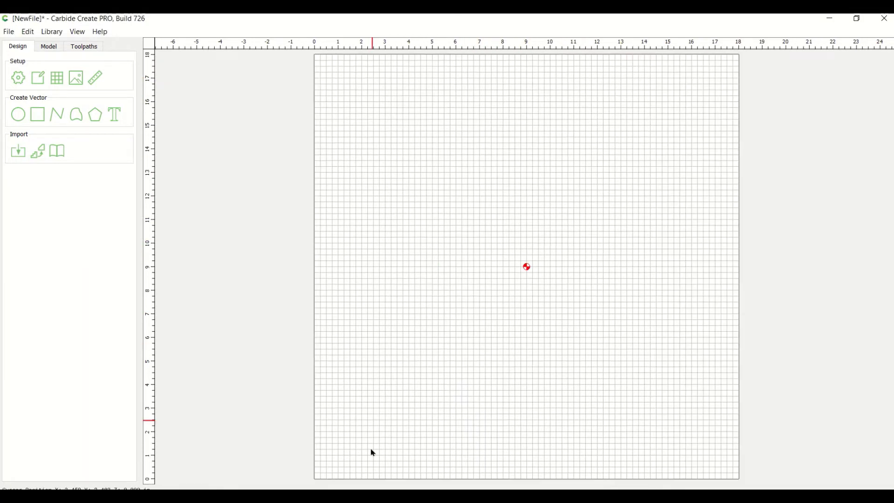
Switch to the MB Butterfly training.c2d file and select all the butterfly, border and text vectors on the plaque
mouse_move(447, 496)
left_click(425, 475)
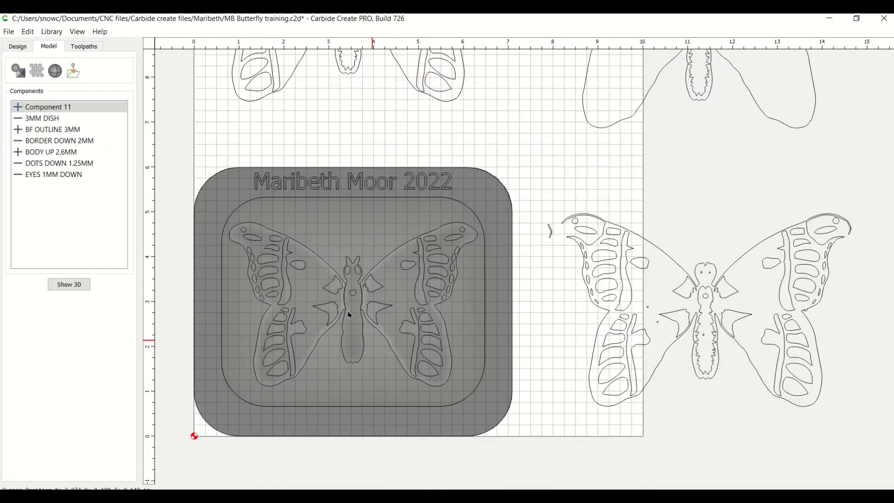
left_click_drag(201, 148, 535, 463)
Examine the butterfly plaque, its component list and the separate butterfly tracings placed around the stock
scroll(540, 449, "down", 2)
scroll(545, 447, "down", 1)
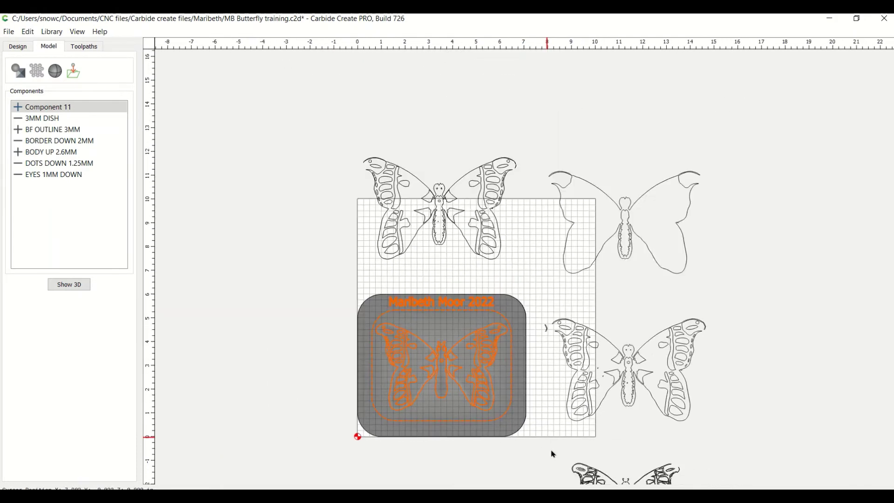
scroll(652, 395, "down", 2)
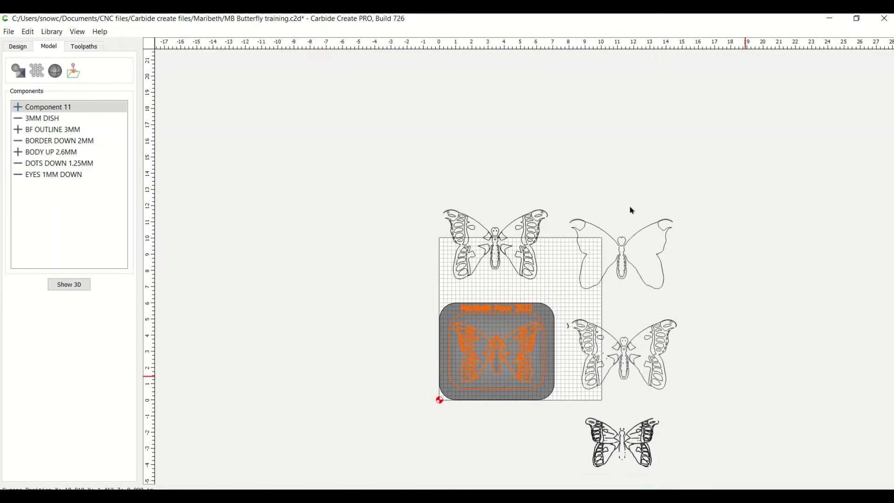
scroll(630, 208, "down", 3)
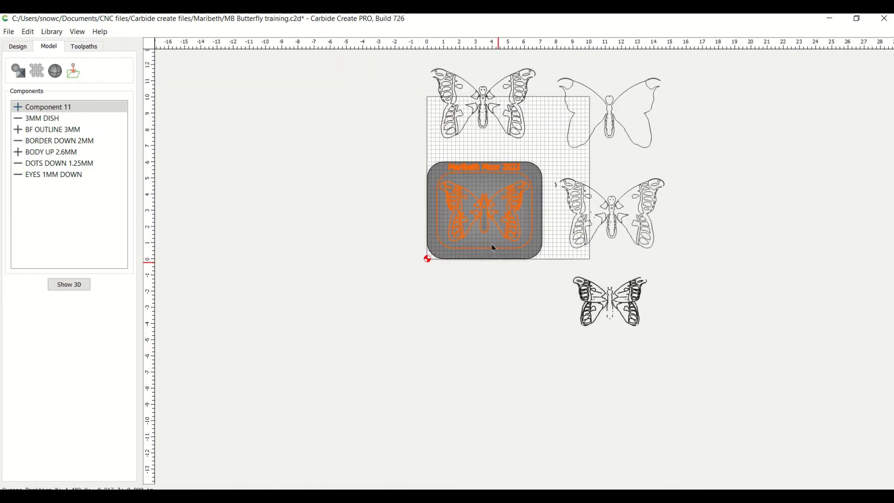
scroll(490, 238, "up", 5)
scroll(490, 238, "up", 1)
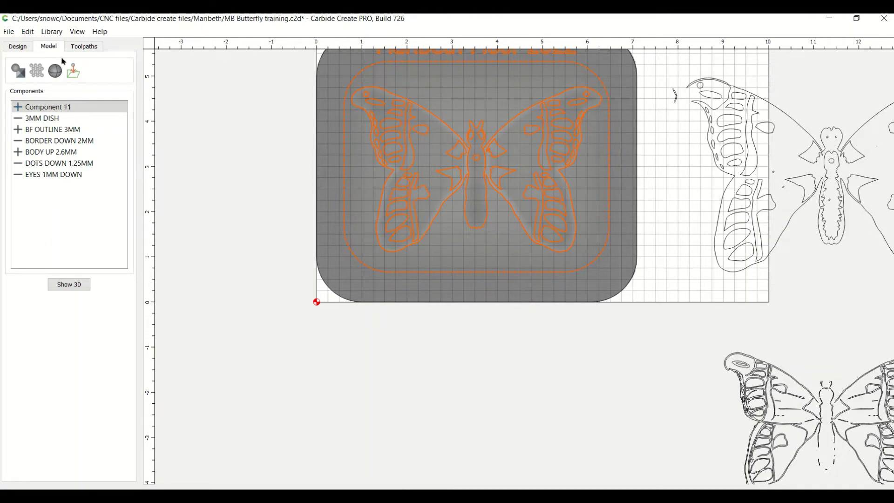
left_click(55, 109)
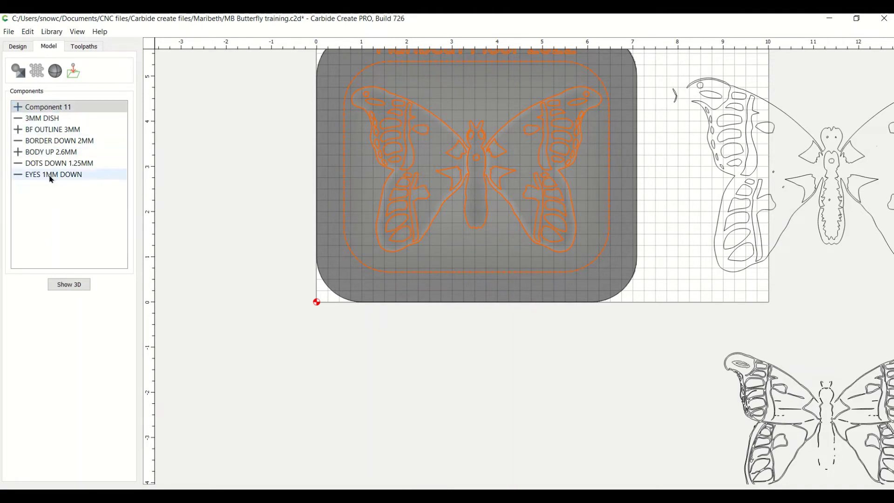
middle_click_drag(499, 102, 410, 190)
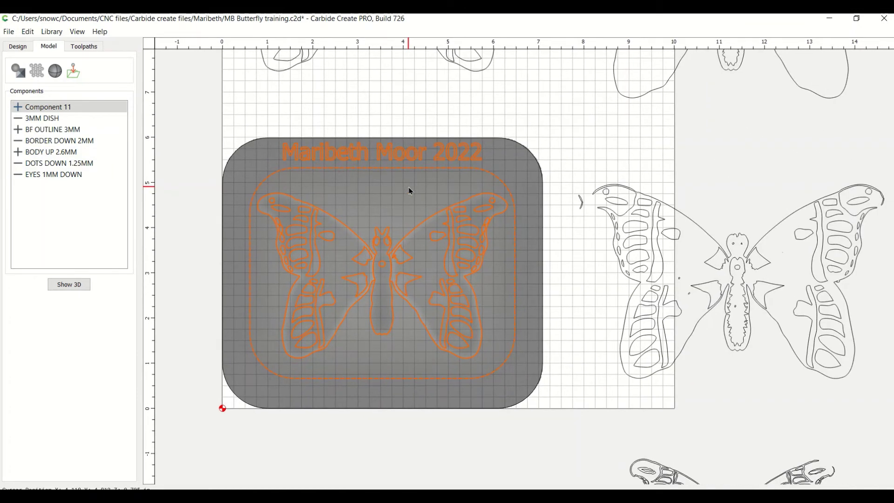
scroll(408, 190, "down", 3)
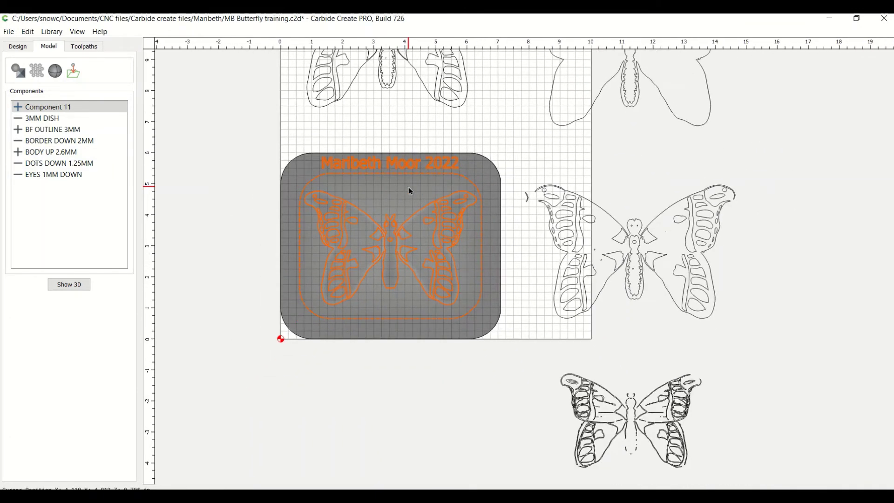
scroll(409, 189, "down", 2)
scroll(410, 191, "down", 2)
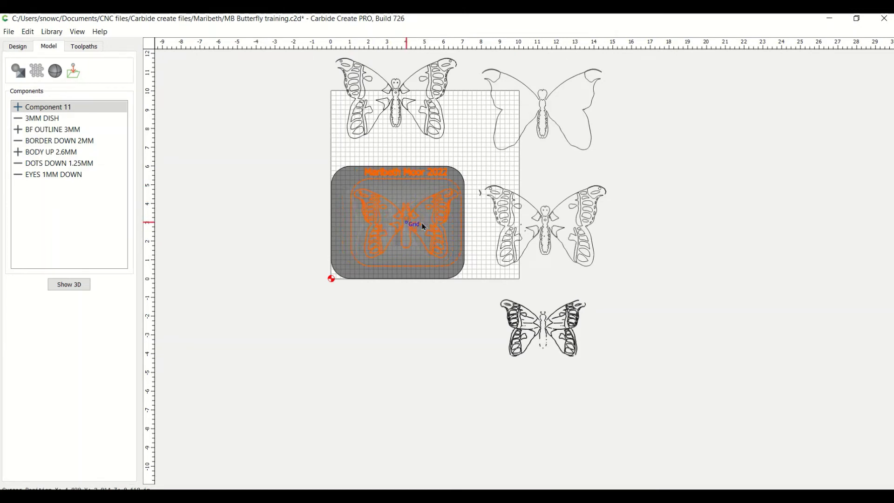
Move the selected plaque vectors off the modelled relief and back over it, and undo the moves
left_click_drag(419, 225, 660, 230)
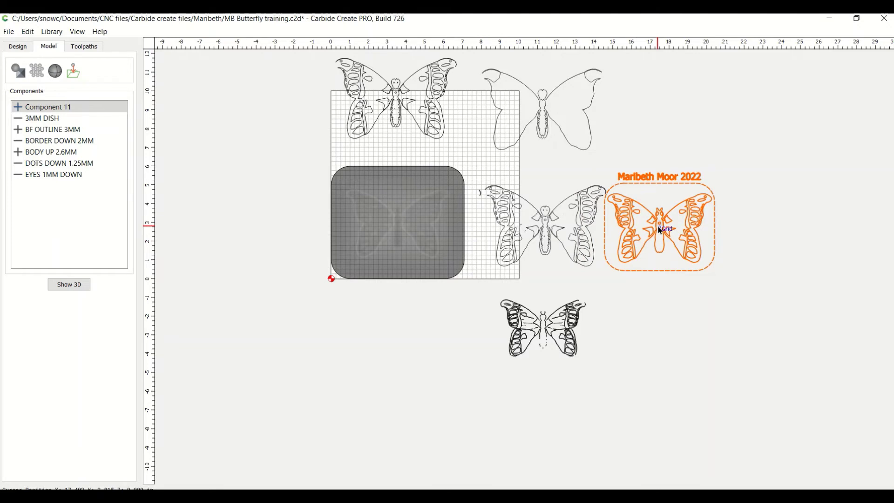
left_click_drag(658, 228, 429, 233)
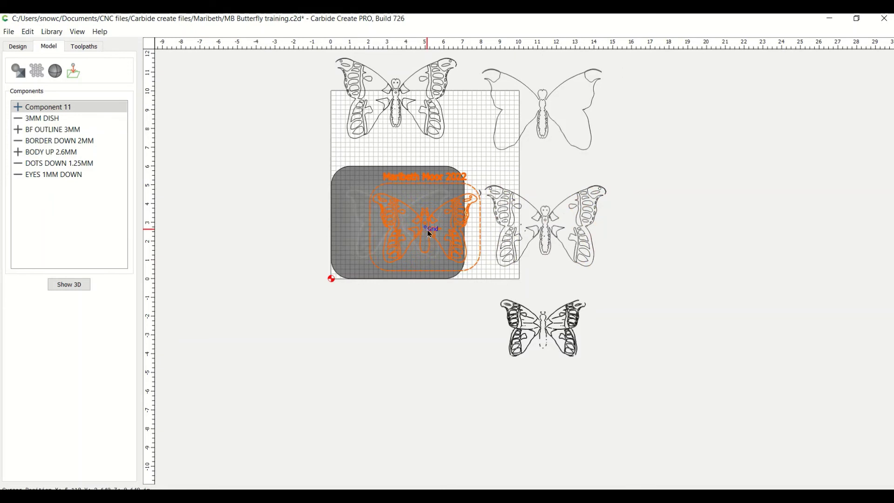
left_click(29, 33)
left_click(44, 112)
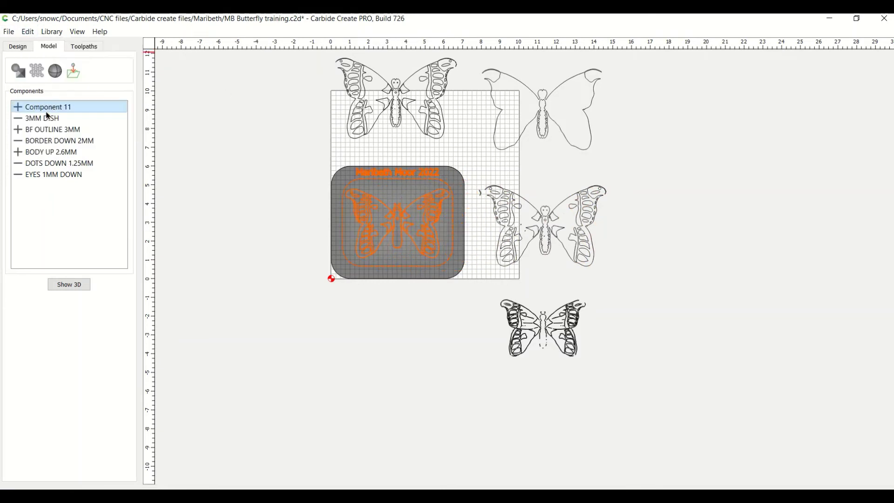
scroll(421, 233, "up", 5)
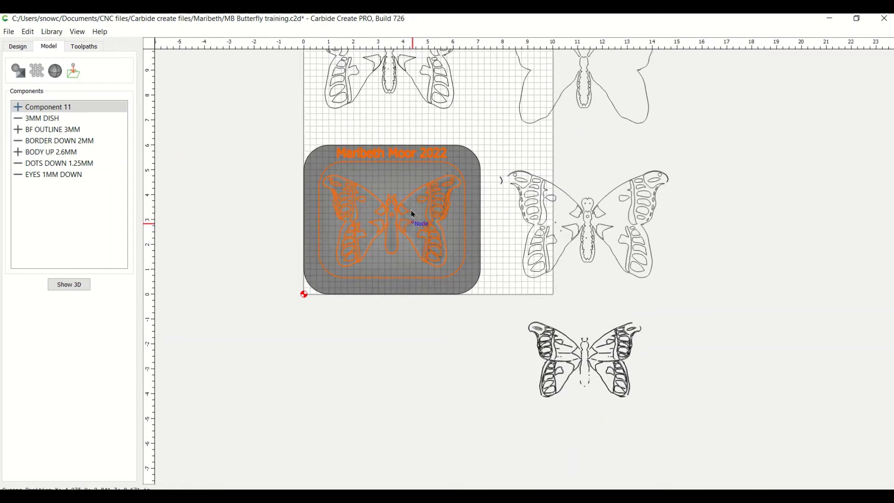
middle_click_drag(407, 105, 368, 196)
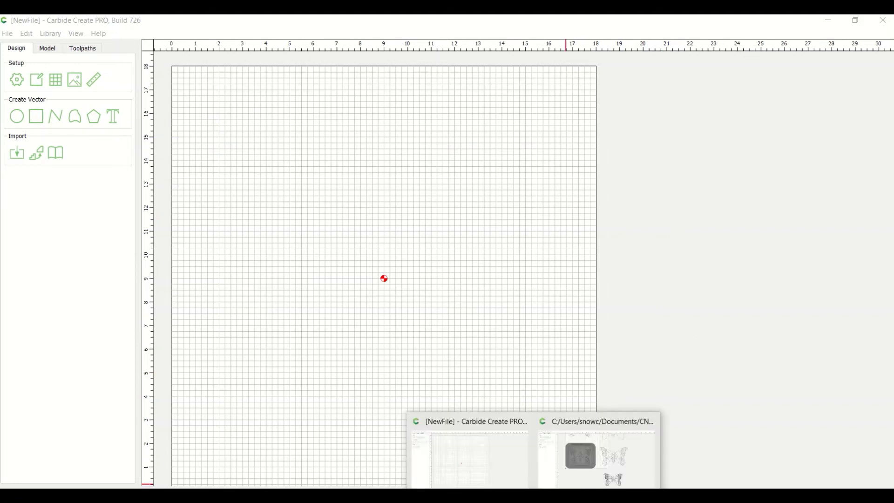
Bring up the MB Butterfly training.c2d file and examine the modelled butterfly plaque in 3D from a low angle
left_click(569, 482)
middle_click_drag(255, 183, 343, 176)
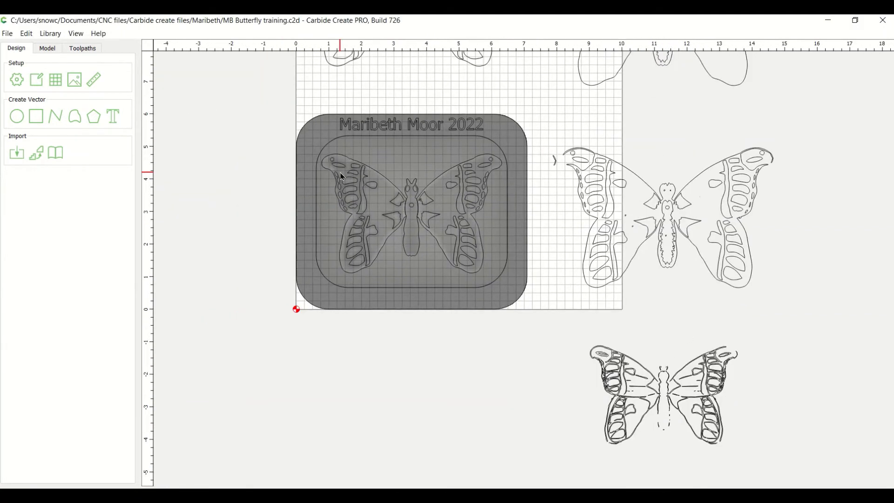
scroll(413, 206, "up", 3)
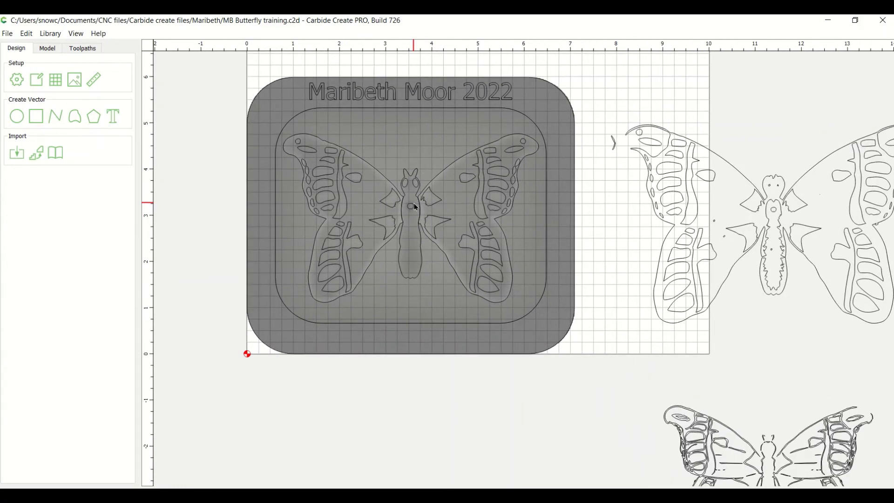
scroll(415, 207, "up", 1)
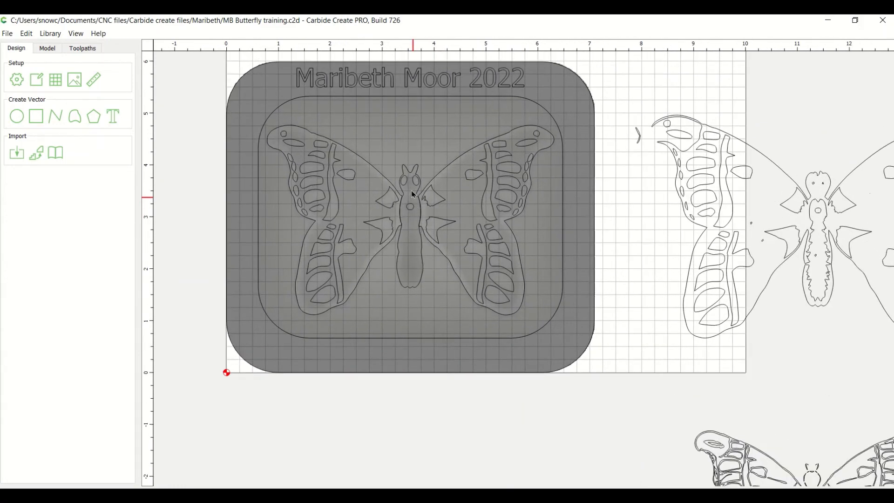
left_click(47, 48)
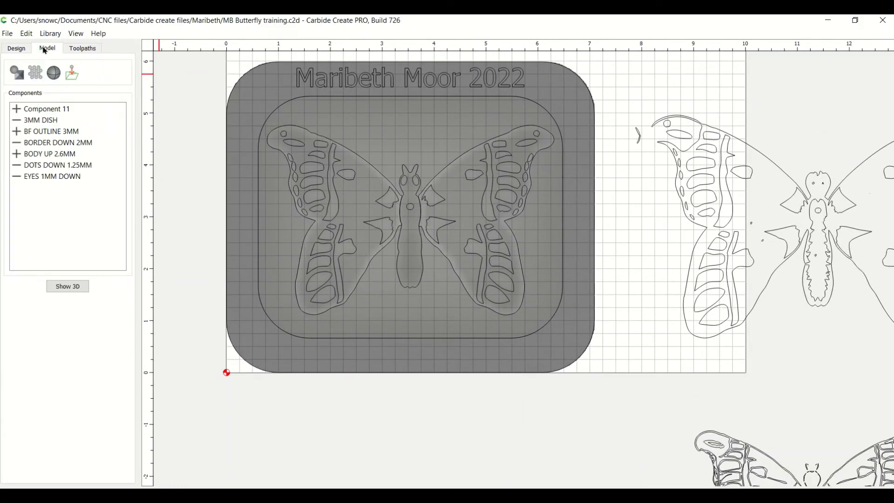
left_click(66, 286)
left_click_drag(545, 354, 464, 30)
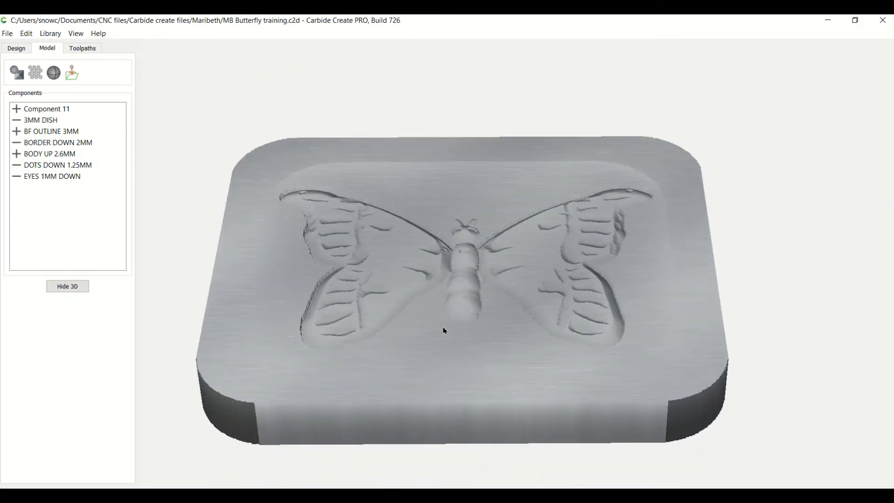
left_click_drag(443, 326, 444, 261)
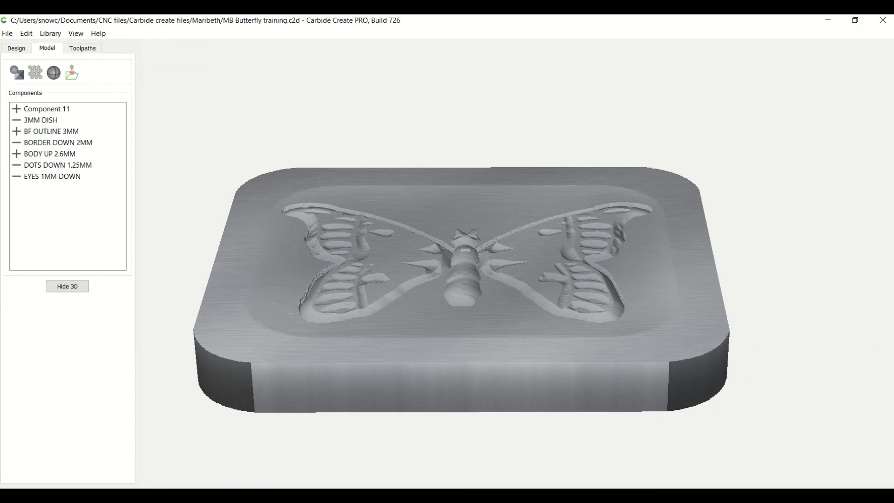
Disable the EYES 1MM DOWN component and inspect the butterfly's head in the 3D view
right_click(54, 177)
left_click(67, 205)
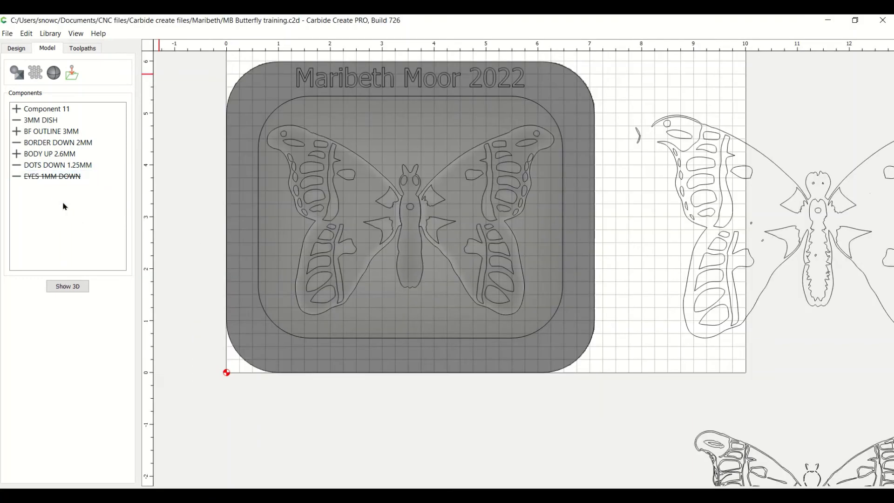
left_click(74, 285)
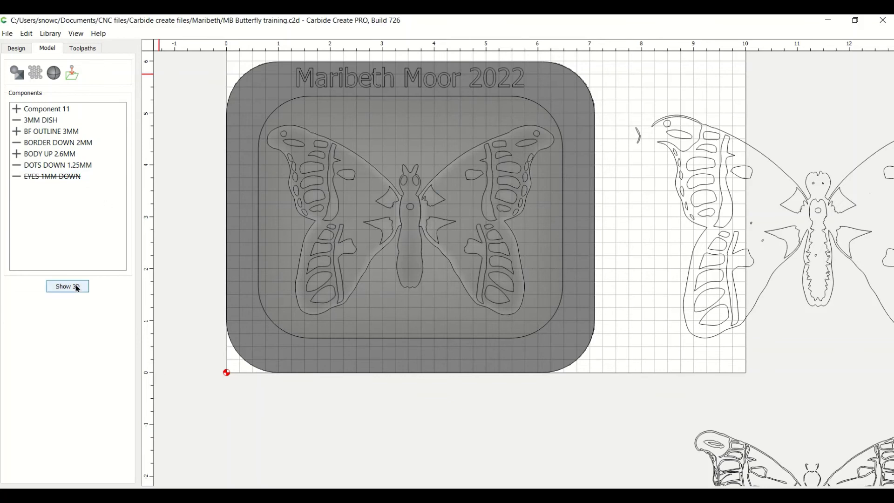
left_click_drag(515, 259, 503, 203)
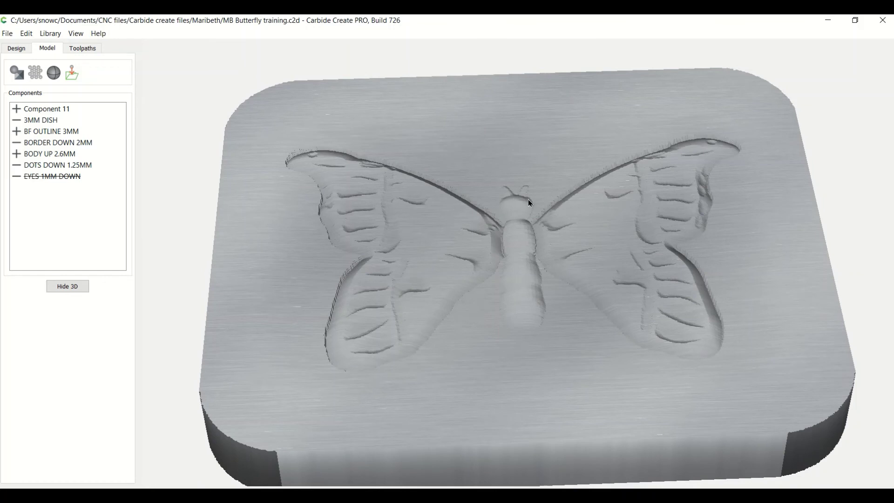
Re-enable the EYES 1MM DOWN component
right_click(45, 182)
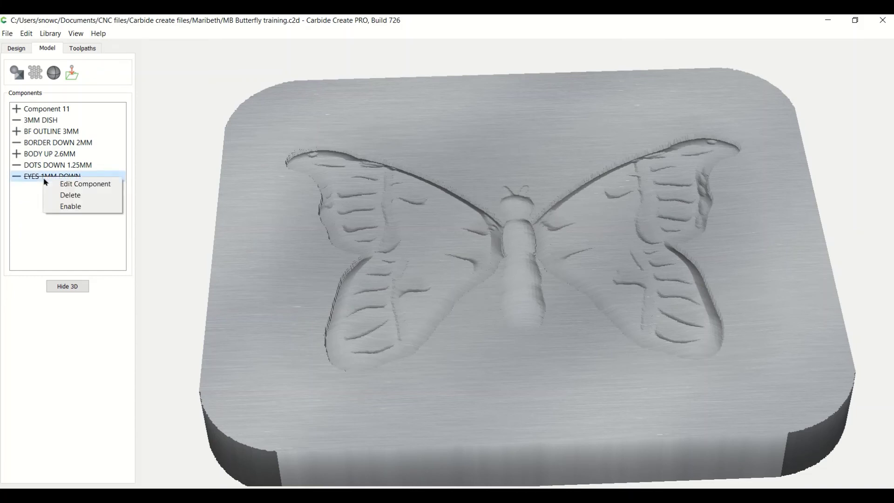
left_click(58, 207)
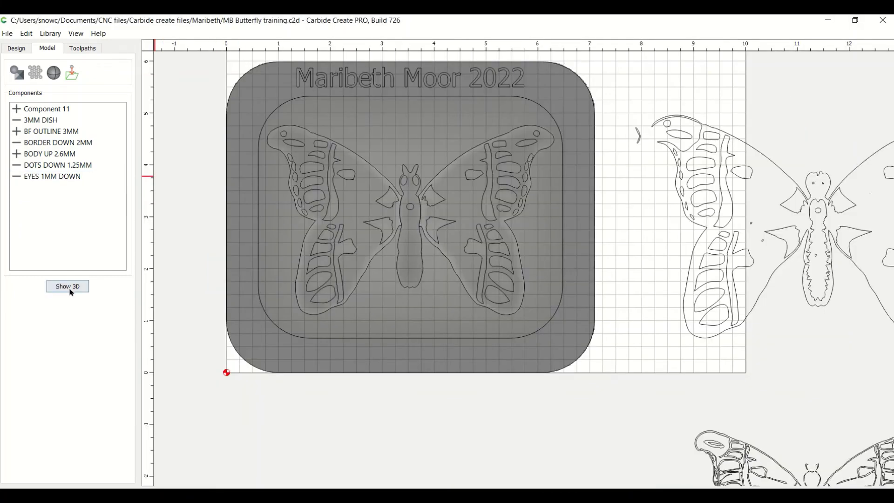
Bring up the butterfly plaque model in 3D and examine its wings and raised body from above and from a low angle
left_click(71, 292)
left_click_drag(493, 241, 539, 395)
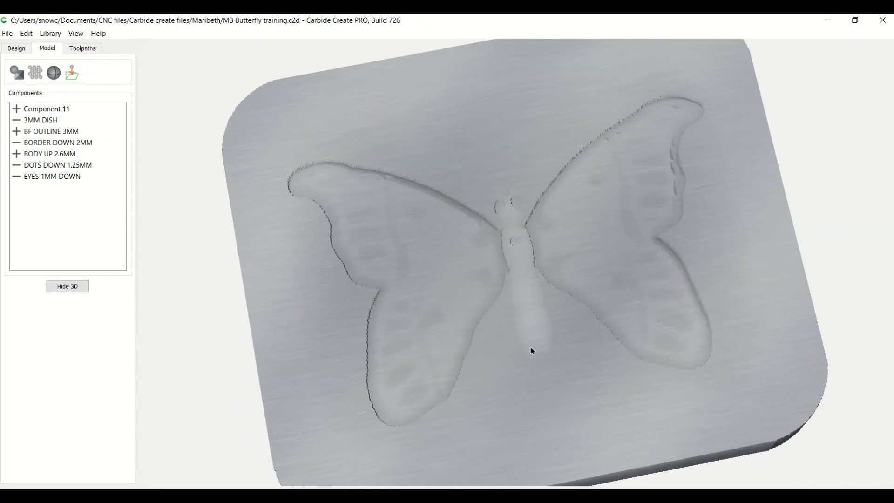
left_click_drag(531, 349, 469, 185)
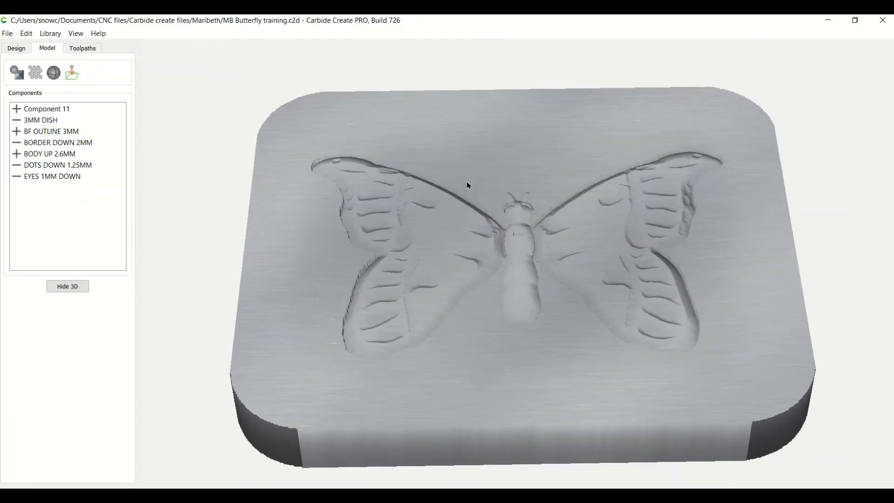
left_click(47, 157)
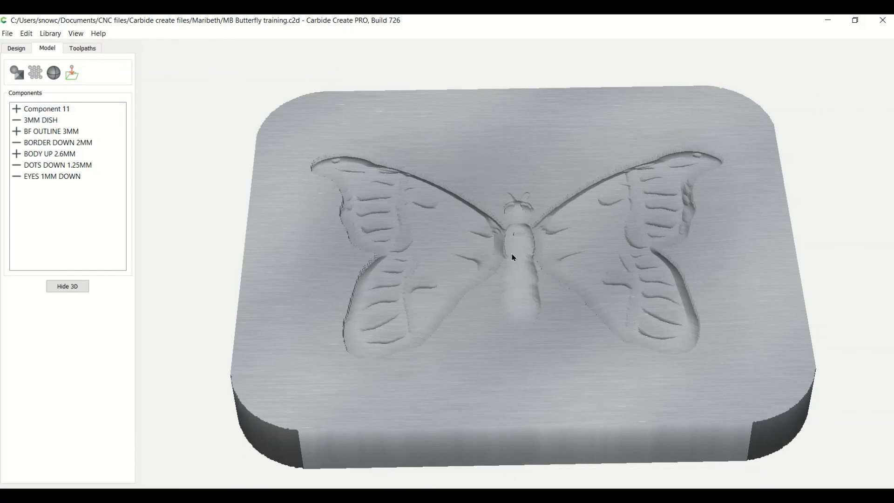
left_click_drag(514, 255, 512, 180)
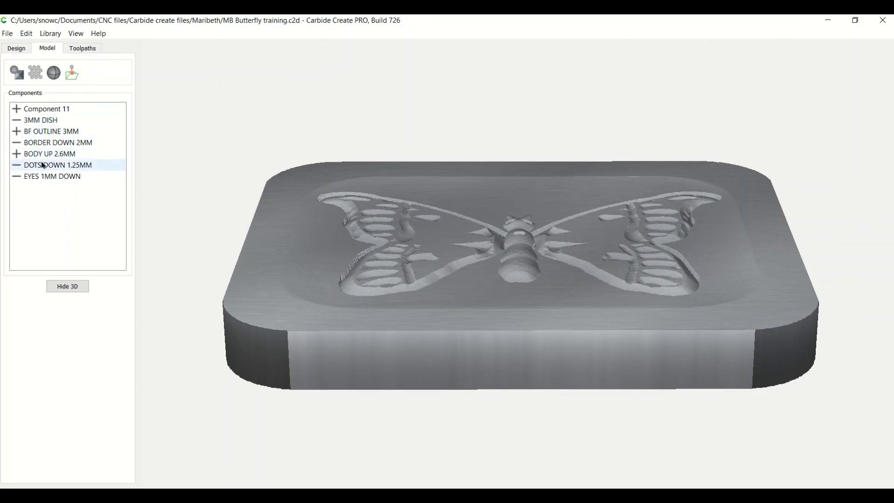
Review Component 11's merge type and base height without changing them, and select the butterfly's body outline in the 2D view
double_click(53, 114)
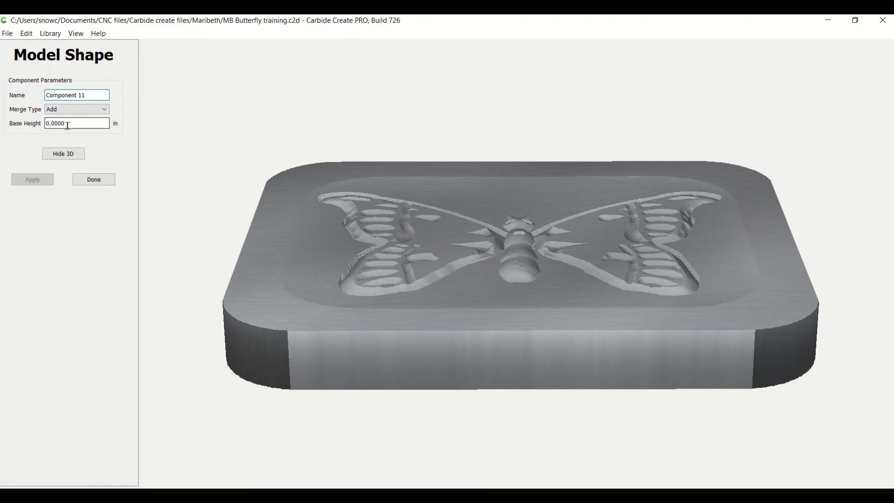
left_click(93, 181)
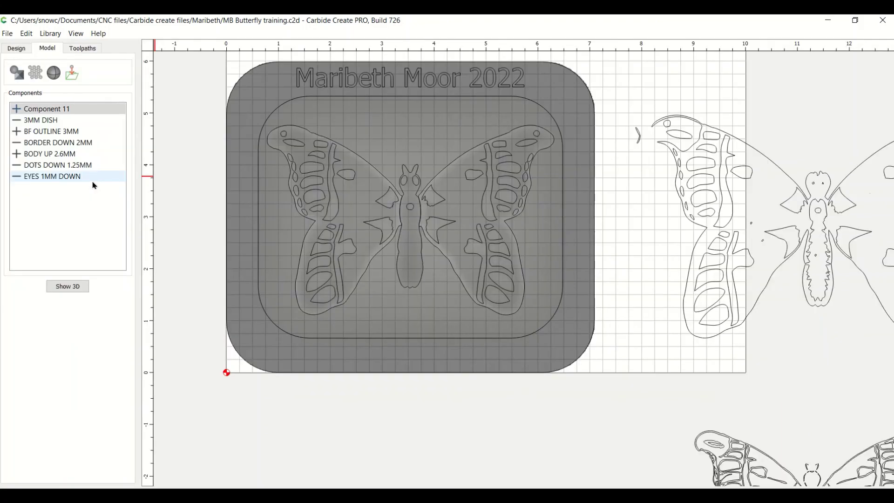
left_click(397, 259)
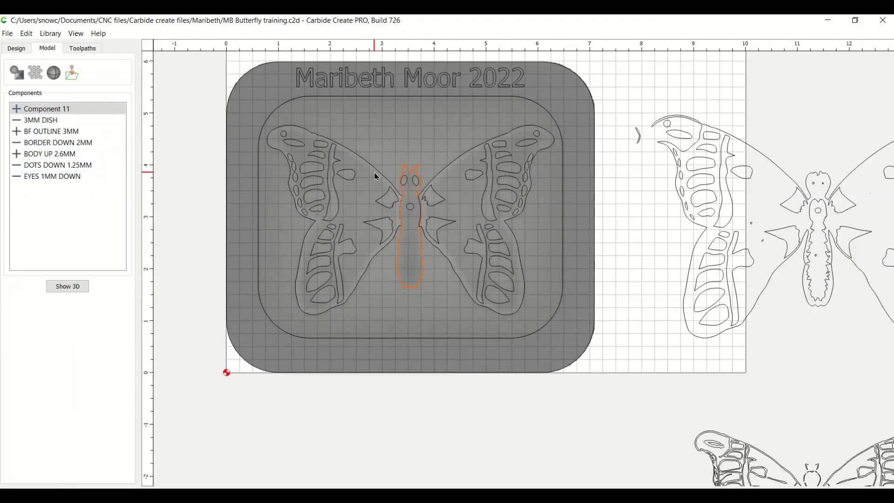